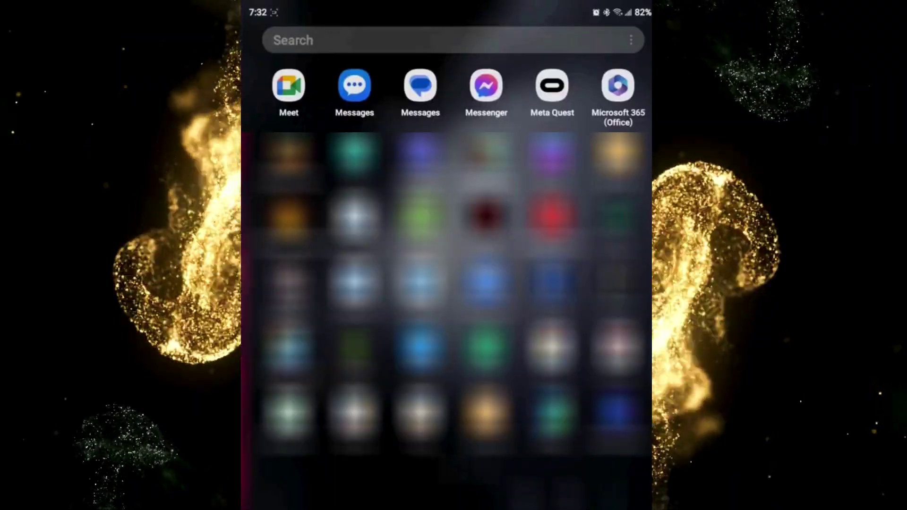
Step: In the Meta Quest app, switch on Developer Mode in the Meta Quest 3 headset settings
click(552, 85)
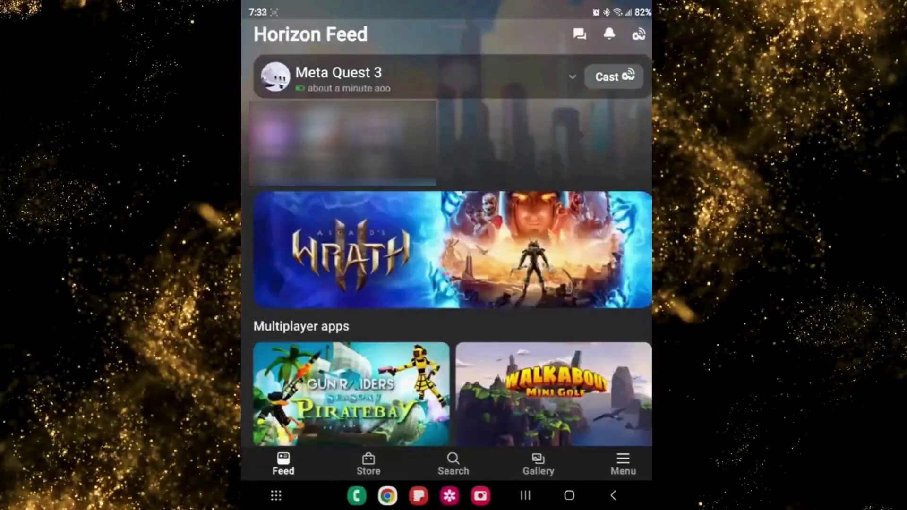
click(623, 464)
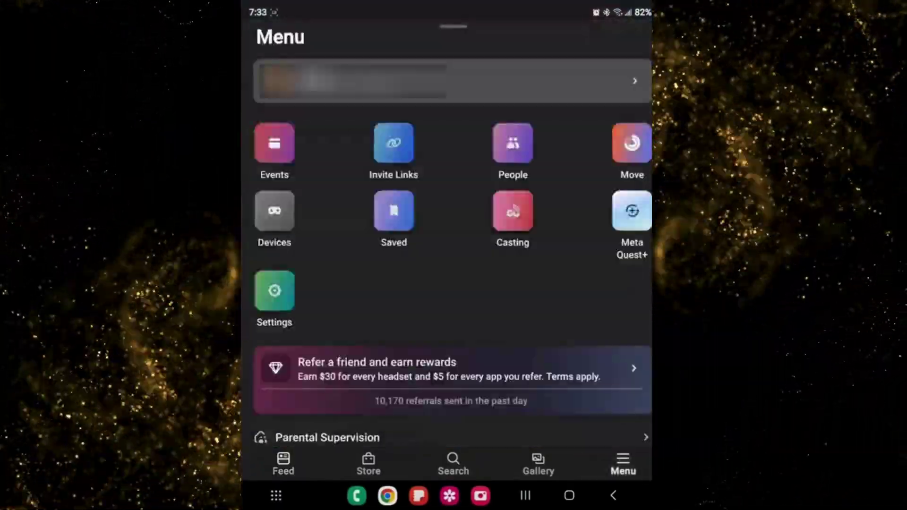
click(275, 210)
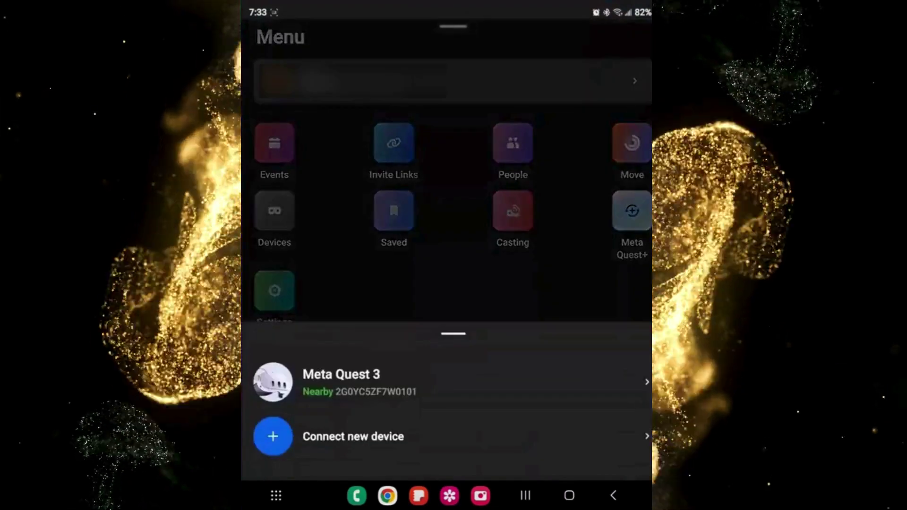
click(341, 382)
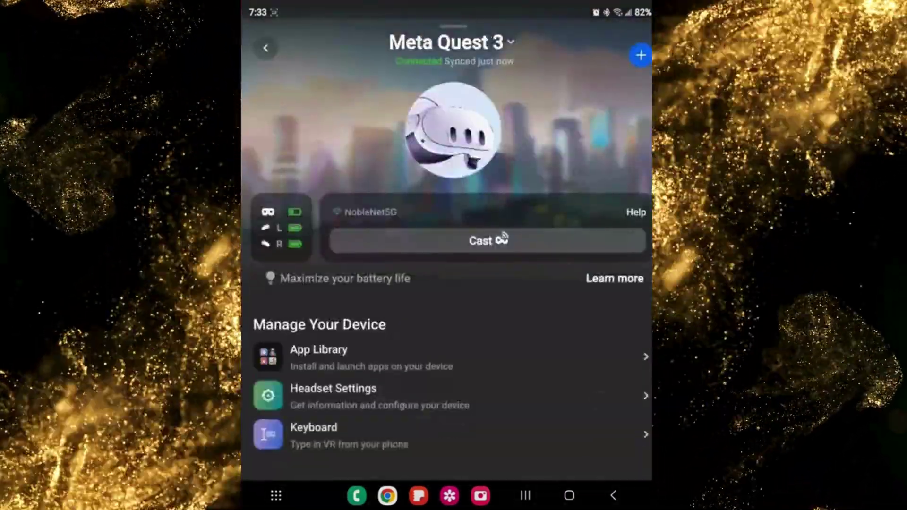
click(359, 396)
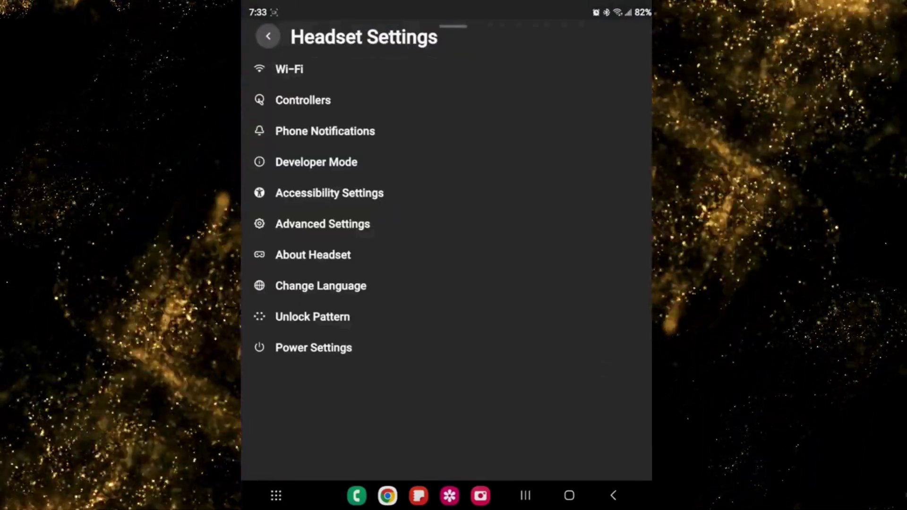
click(293, 161)
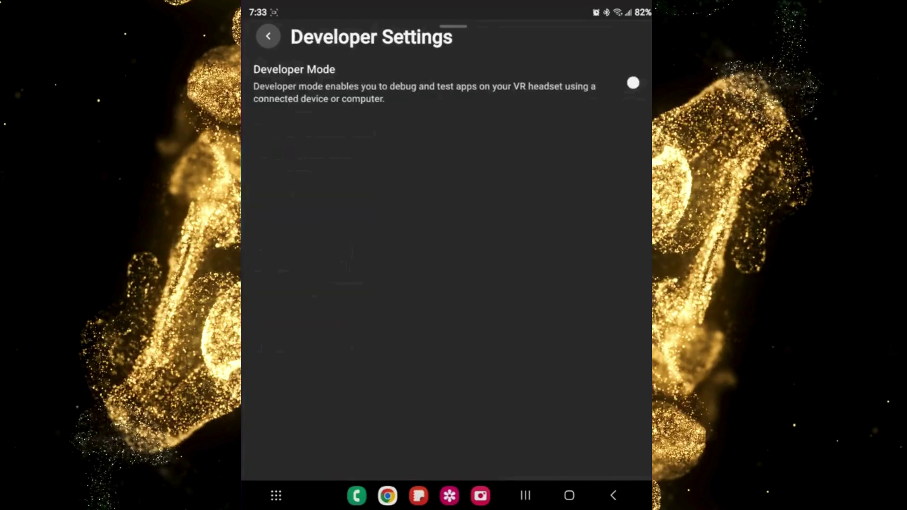
click(633, 83)
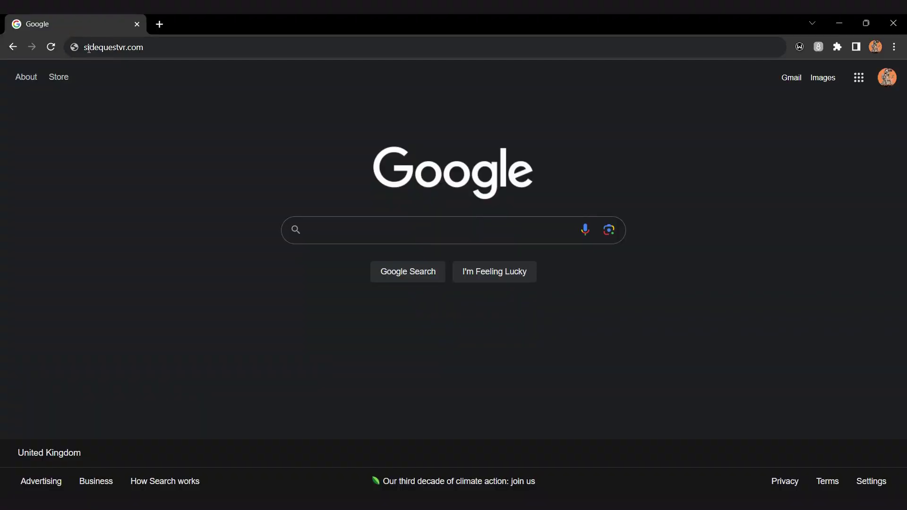
Step: Load sidequestvr.com in Chrome and open the Get SideQuest setup page
click(86, 49)
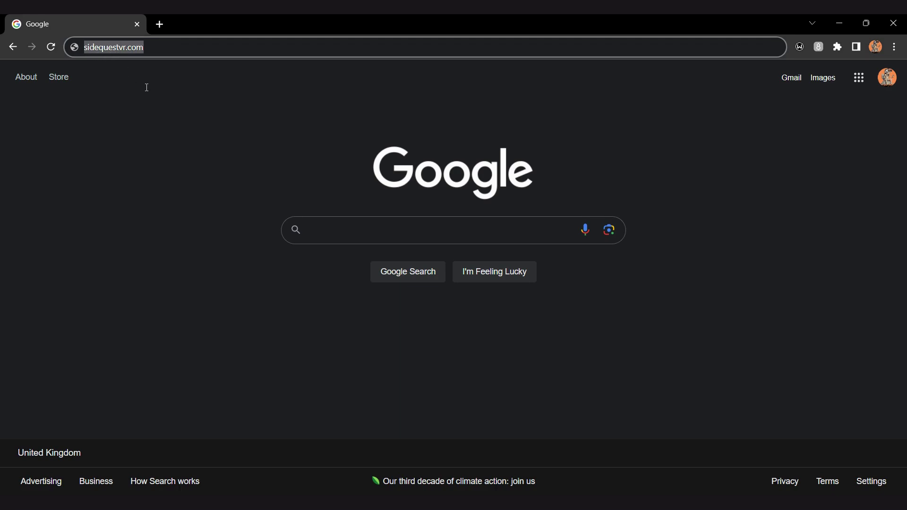
key(Return)
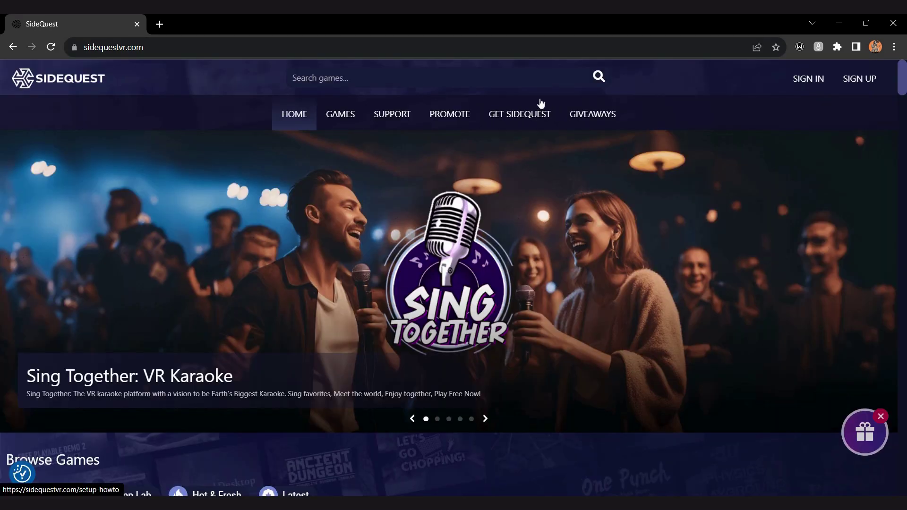
click(507, 120)
Step: Scroll through the setup page, highlighting the Easy Installer and Advanced Installer headings and features
scroll(519, 192, down, 2)
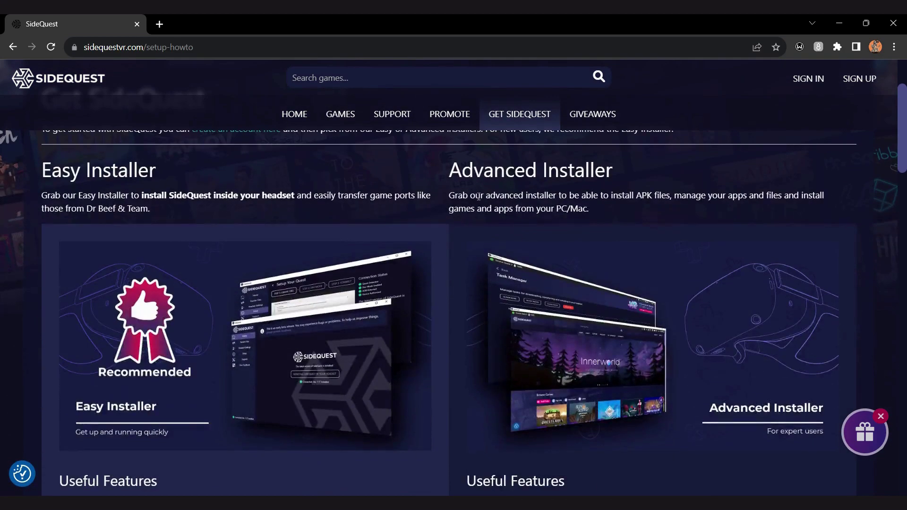
drag(32, 166, 157, 174)
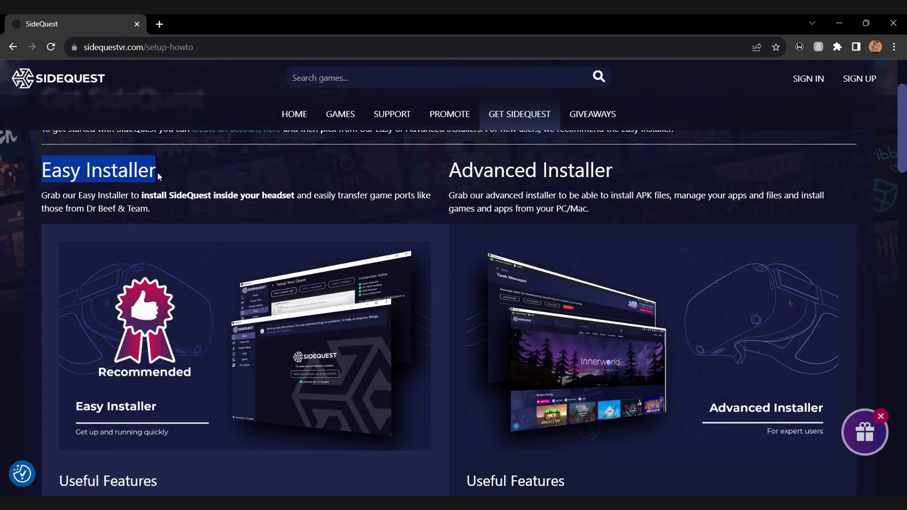
drag(438, 163, 612, 177)
scroll(610, 181, down, 2)
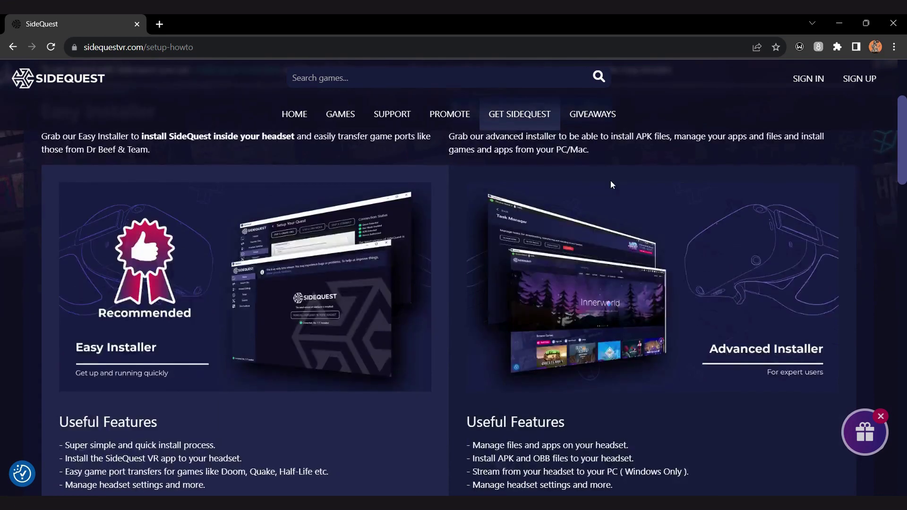
drag(468, 363, 594, 428)
click(614, 432)
scroll(518, 351, down, 2)
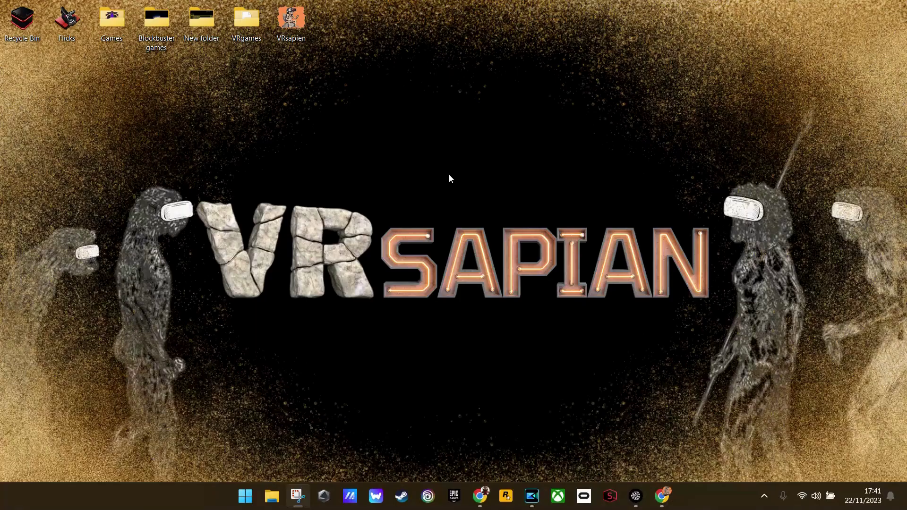
Step: In the SideQuest desktop app, open Setup Instructions and show the STEP 3: CONNECT USB debugging instructions
click(636, 502)
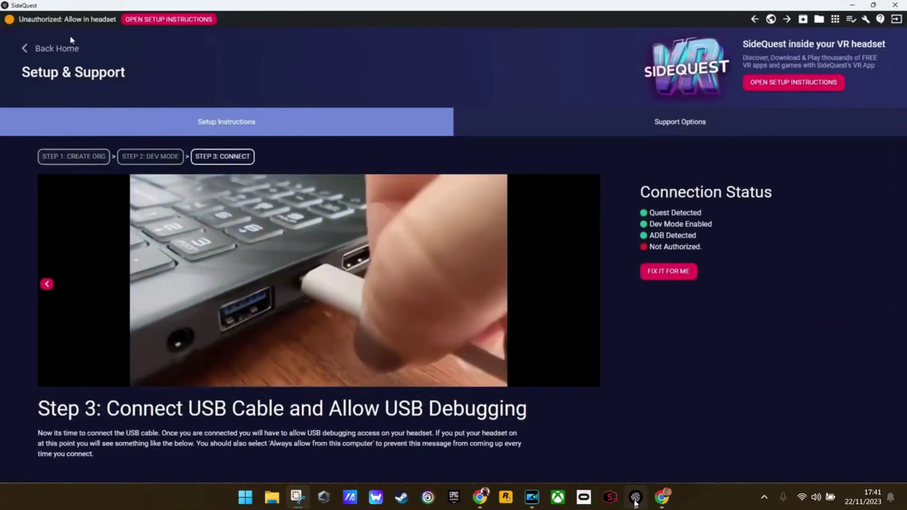
click(26, 49)
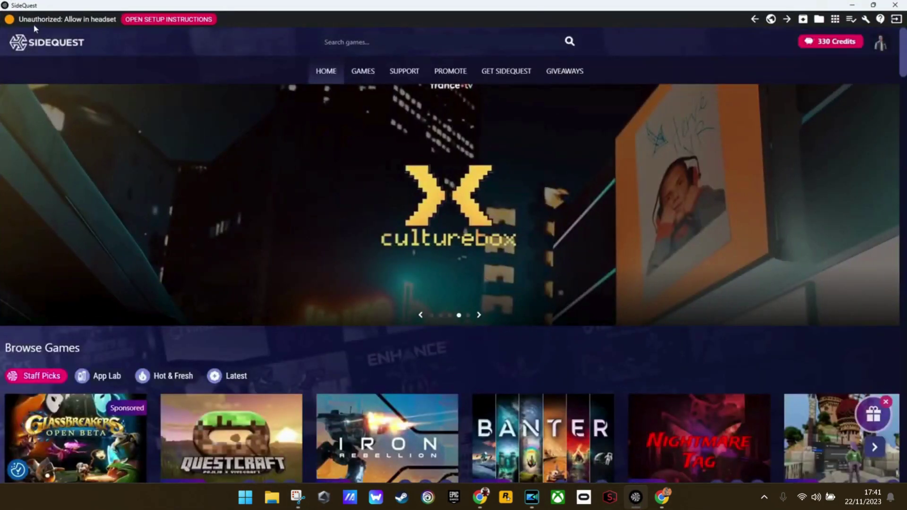
click(148, 20)
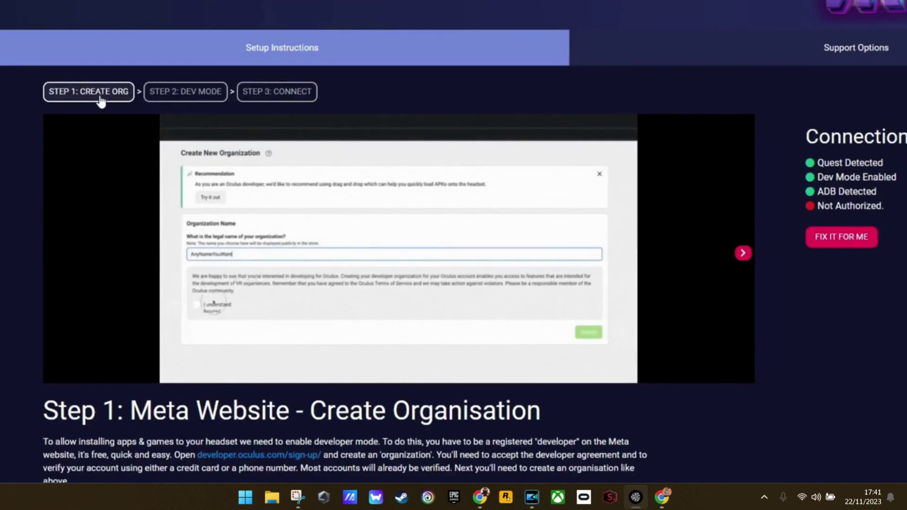
click(165, 96)
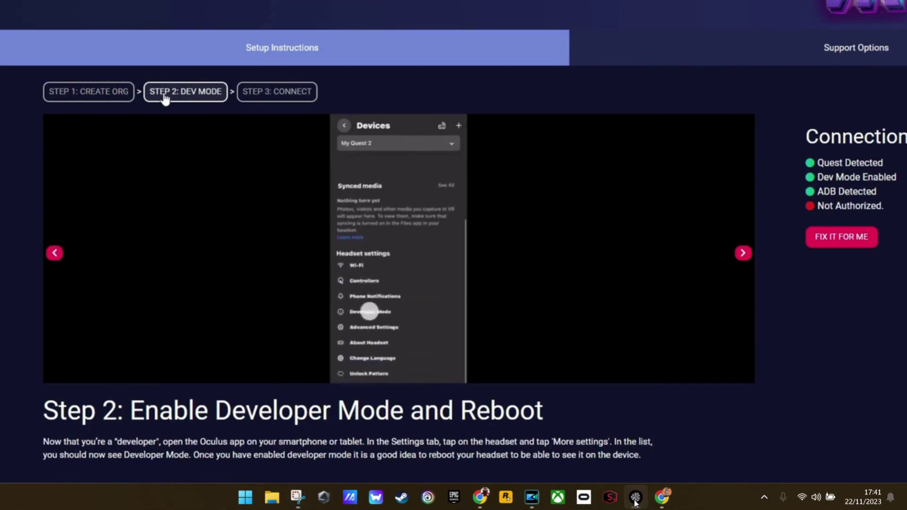
click(292, 93)
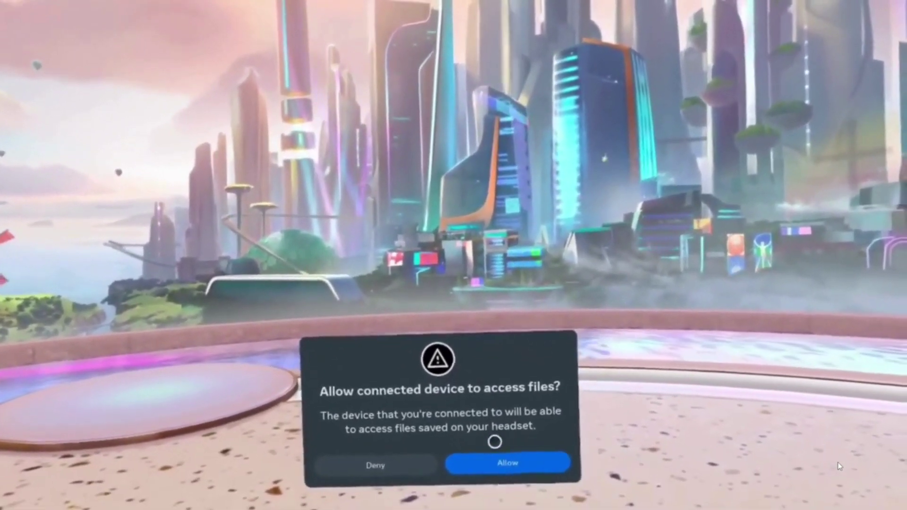
Step: Allow the connected computer to access files on the headset
click(496, 463)
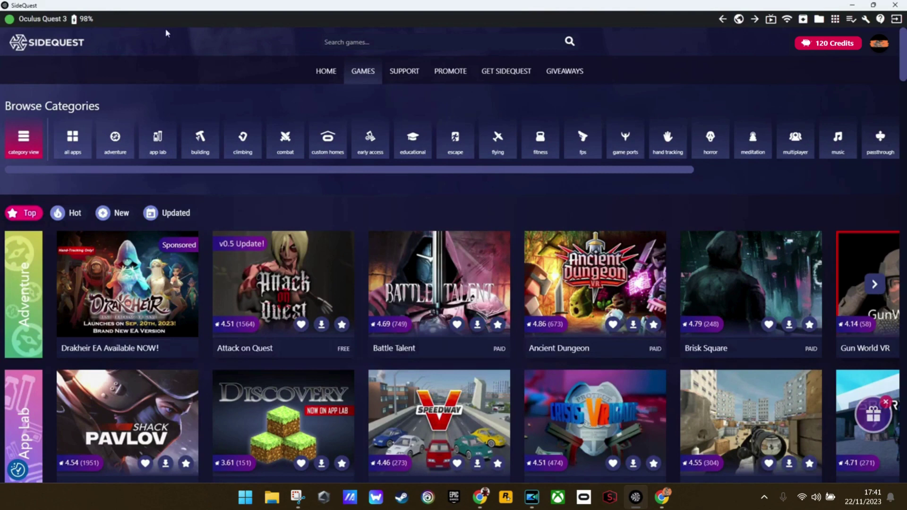
Step: Search the catalogue for 'si', open the SideQuest VR app page, and sideload it to the Quest 3
click(541, 42)
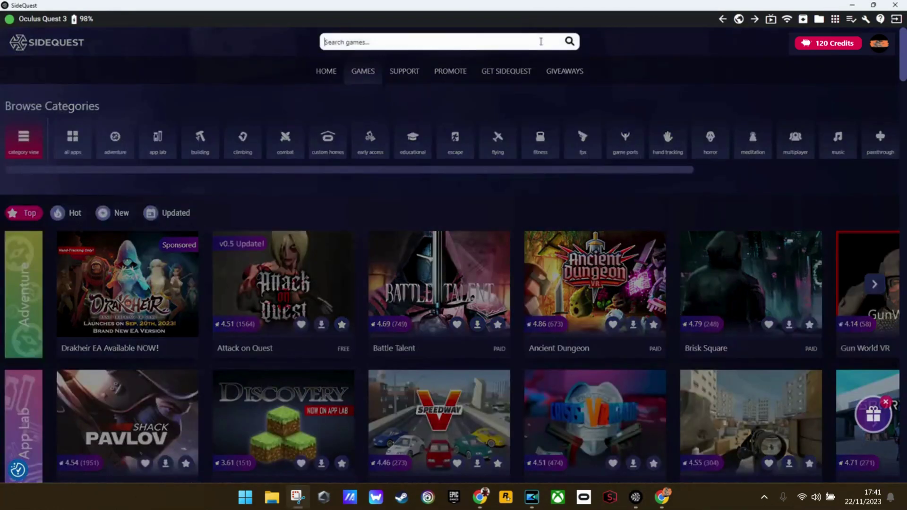
text(side)
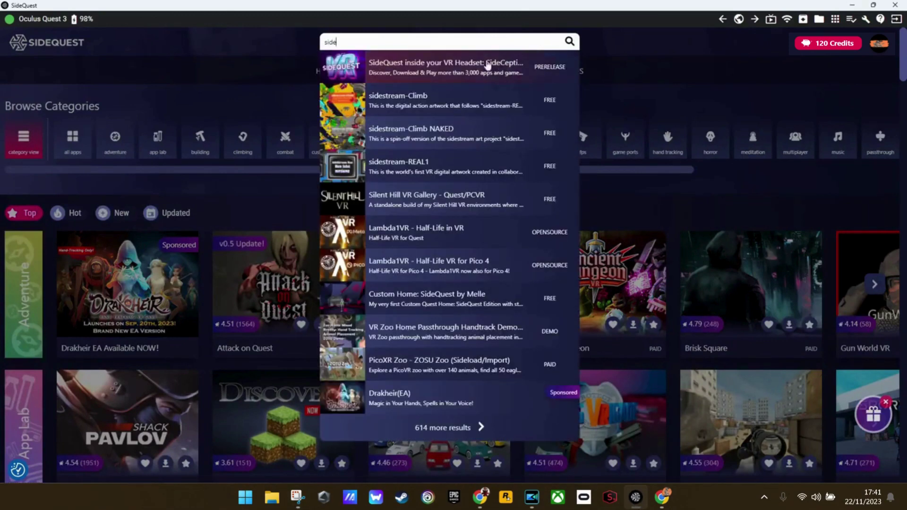
click(523, 70)
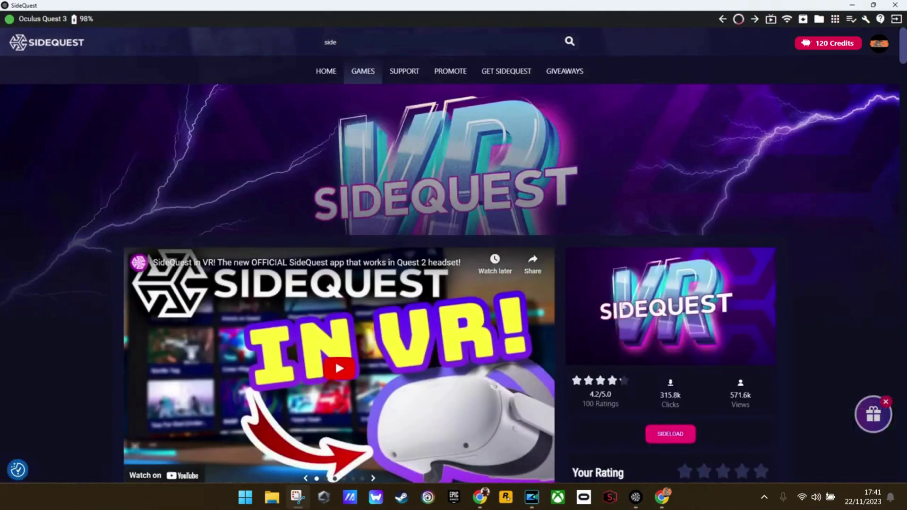
click(656, 443)
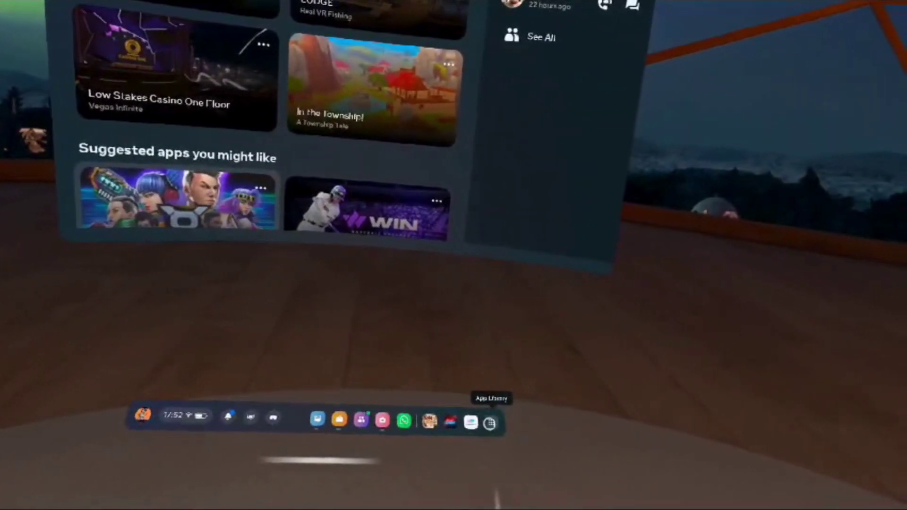
Step: Filter the headset's App Library to Unknown sources and launch the sideloaded SideQuest app
click(489, 424)
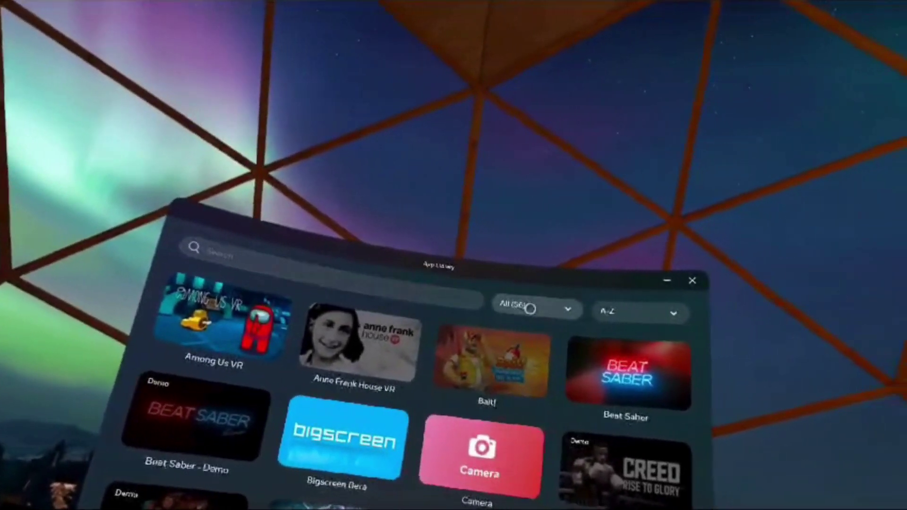
click(529, 308)
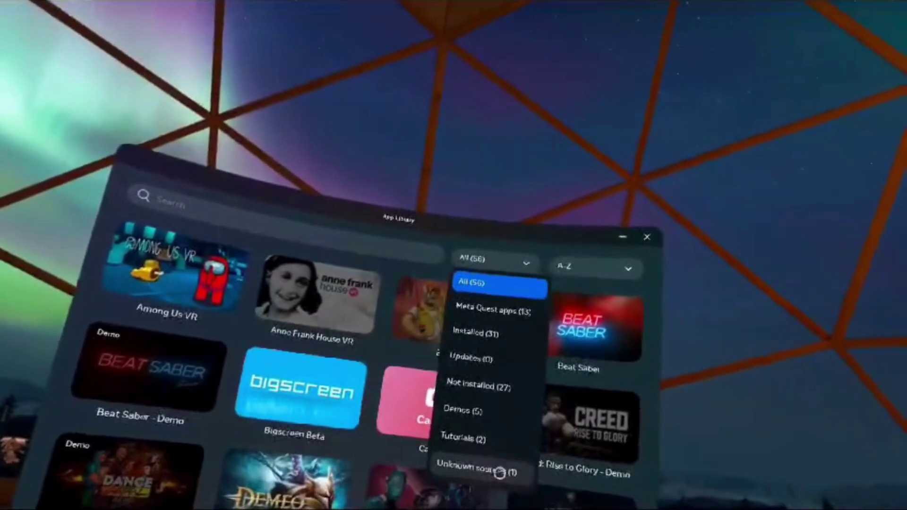
click(494, 471)
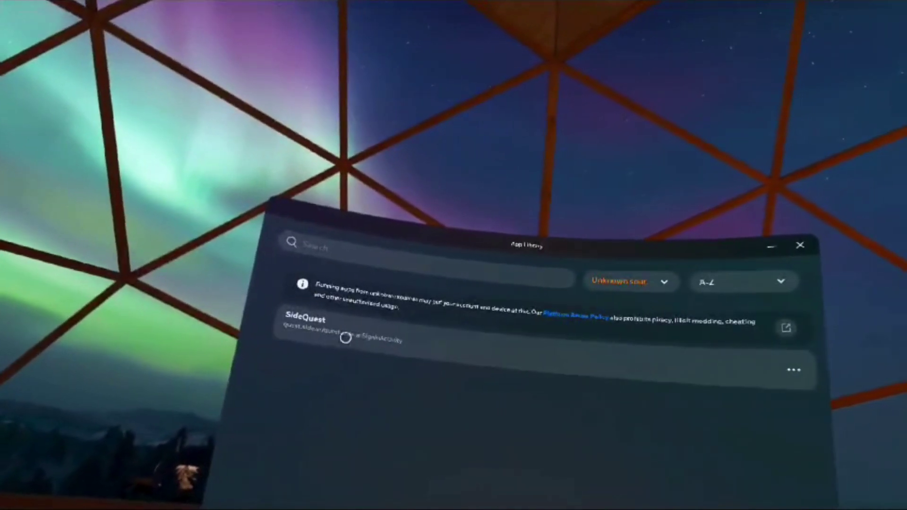
click(359, 333)
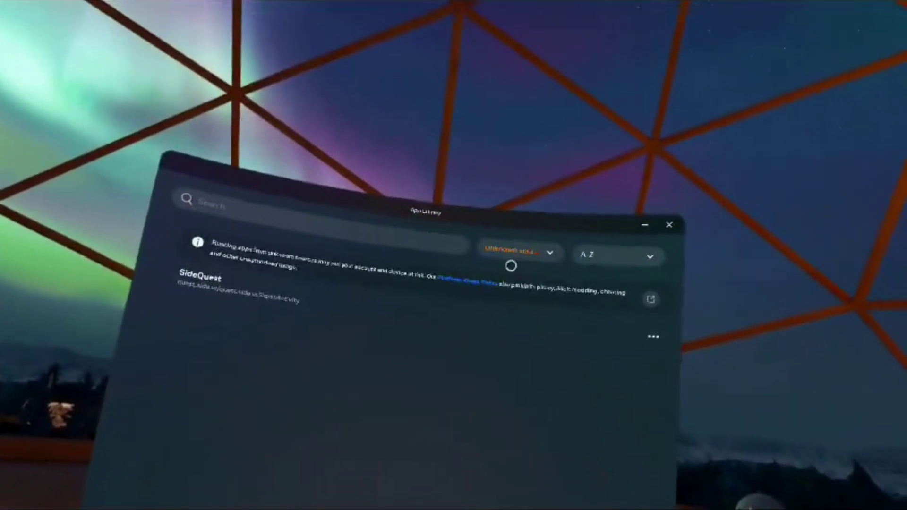
click(271, 297)
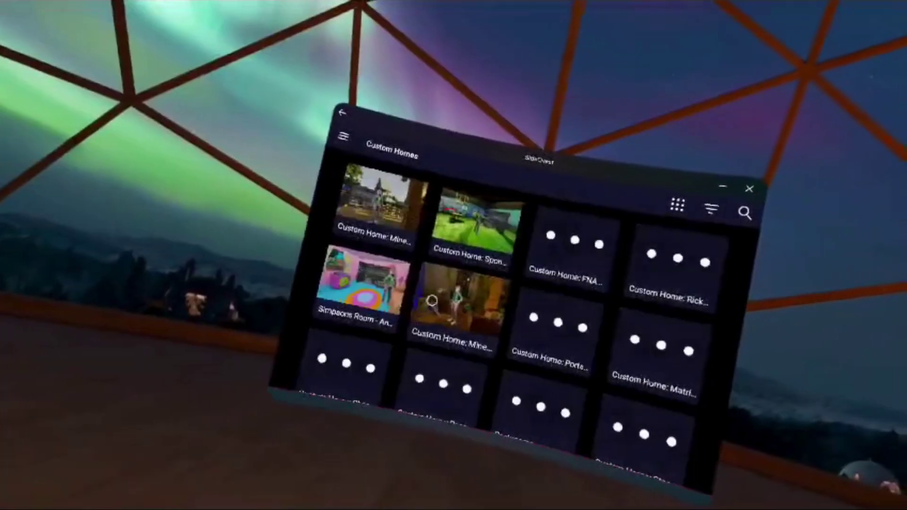
Step: Scroll the Games & Apps list, then switch to Custom Homes and scroll through environments like Dojo
scroll(475, 301, down, 10)
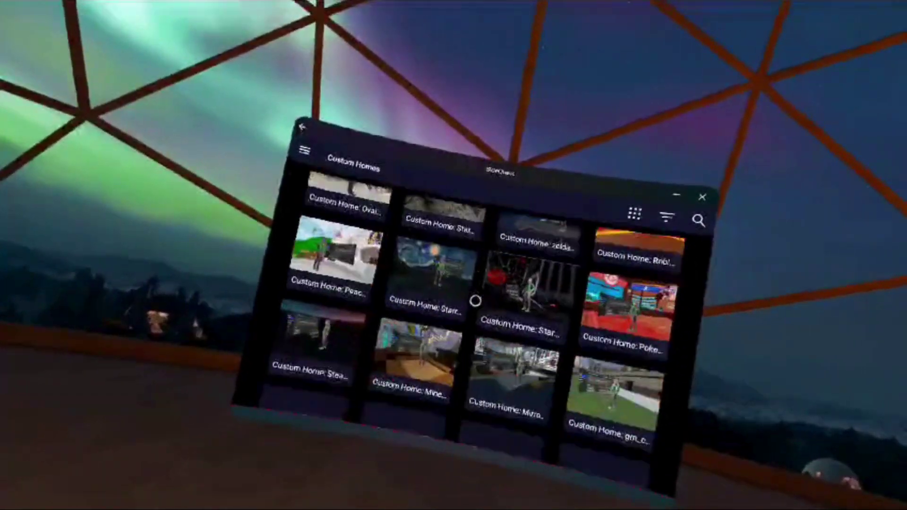
scroll(475, 300, down, 10)
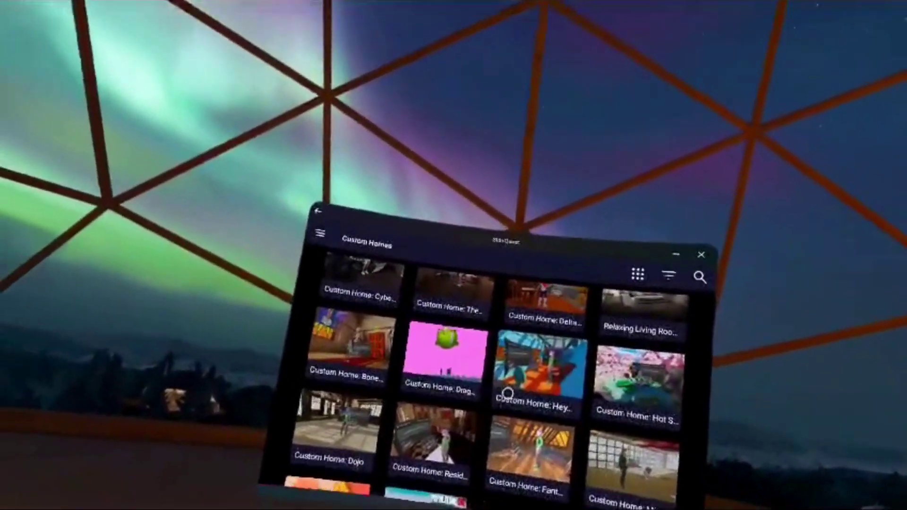
click(284, 132)
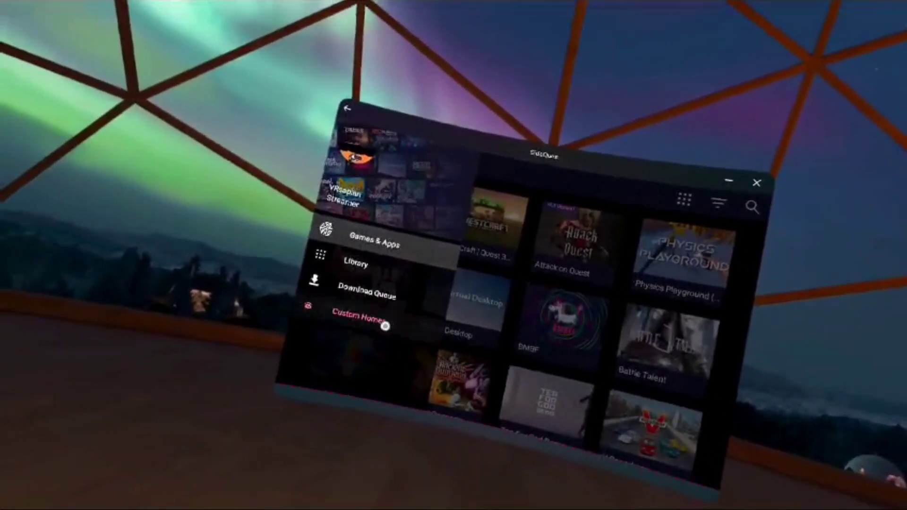
click(267, 191)
scroll(515, 399, down, 5)
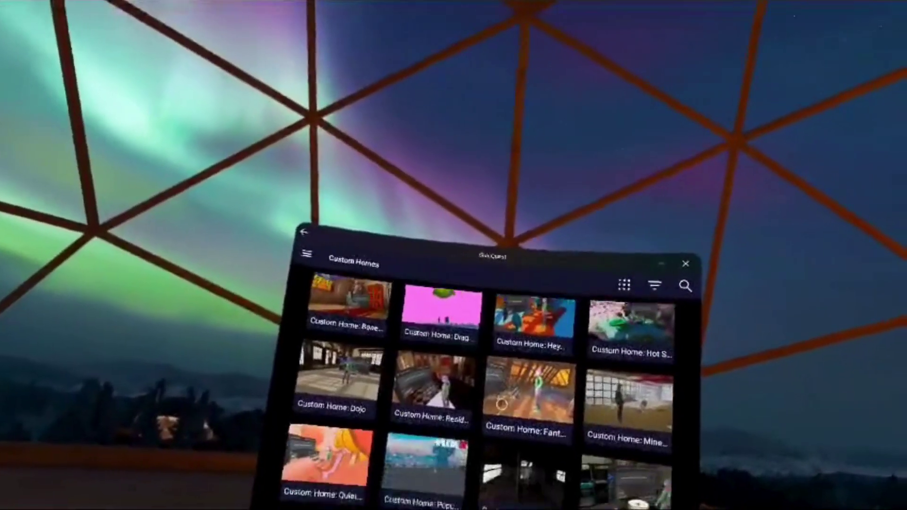